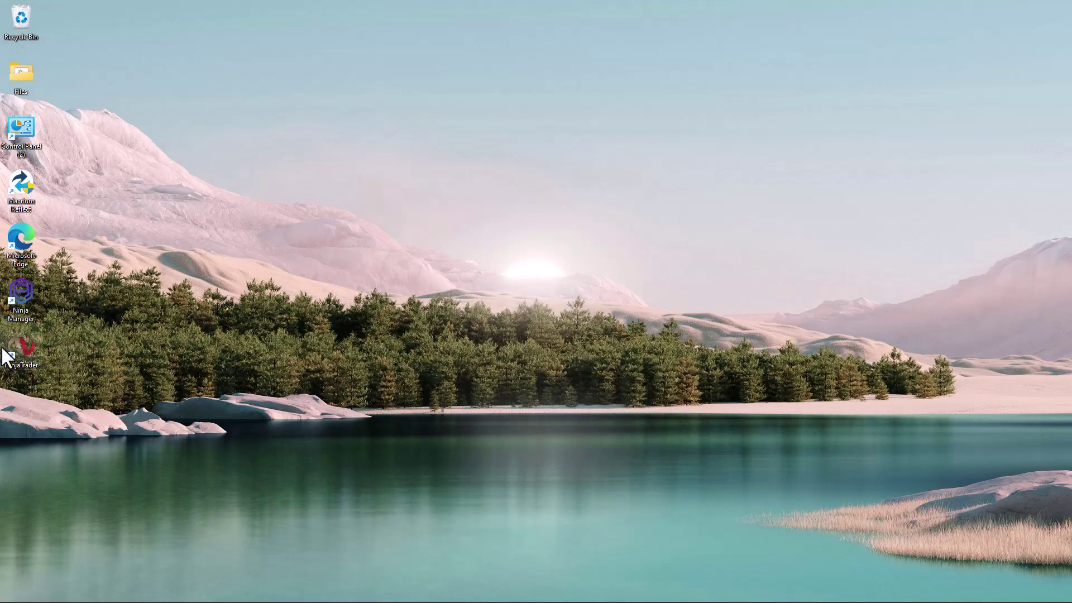
Step: Launch Ninja Manager from the desktop and open its startup settings
double_click(18, 293)
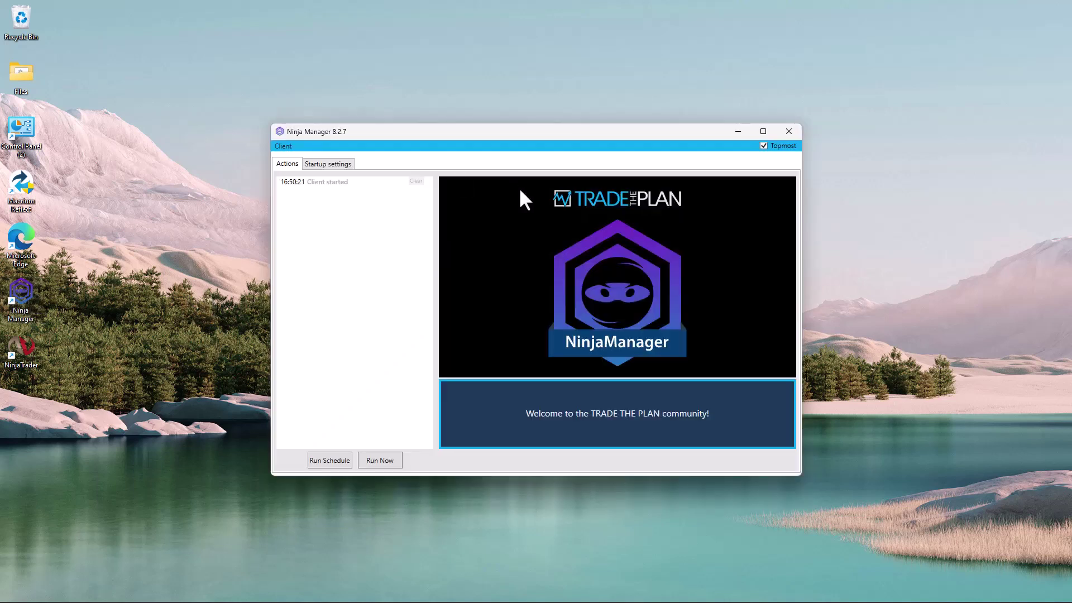
double_click(26, 355)
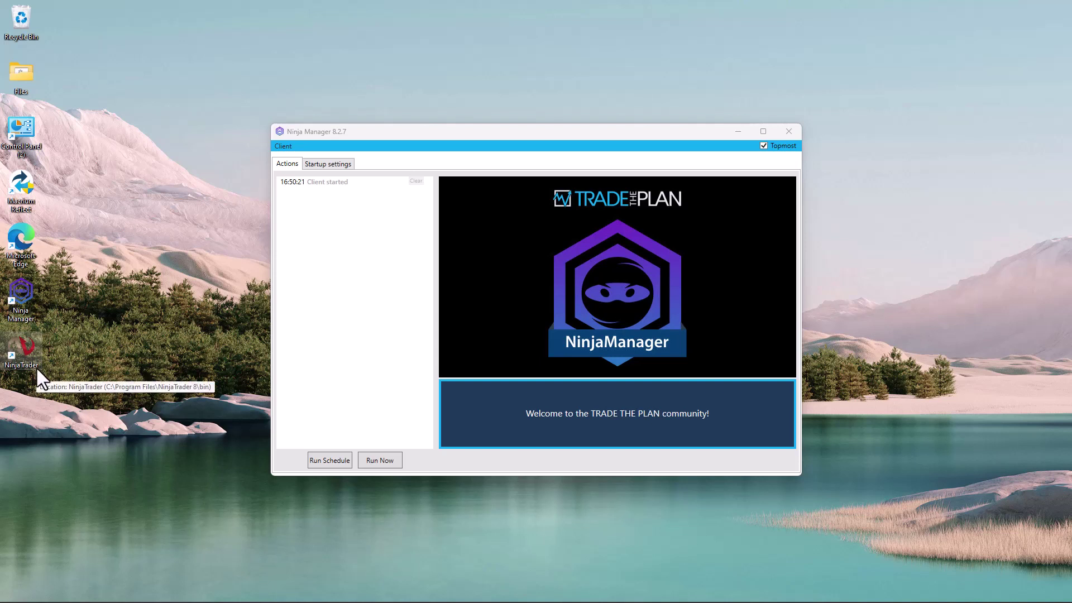
left_click(325, 162)
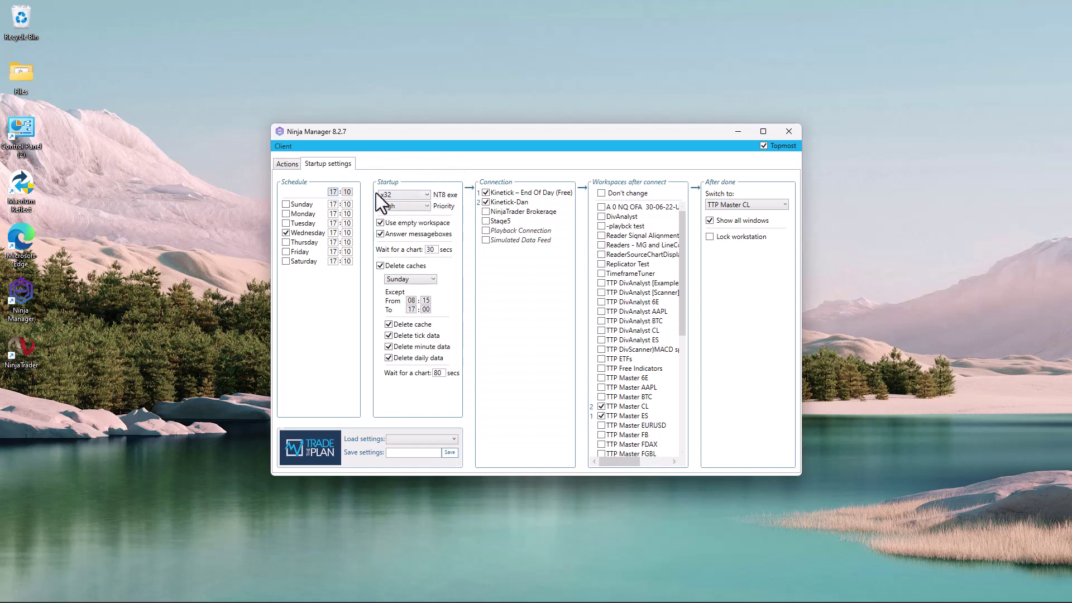
Step: Try x64 as the NT8 exe version and restore it to x32
left_click(425, 196)
left_click(391, 218)
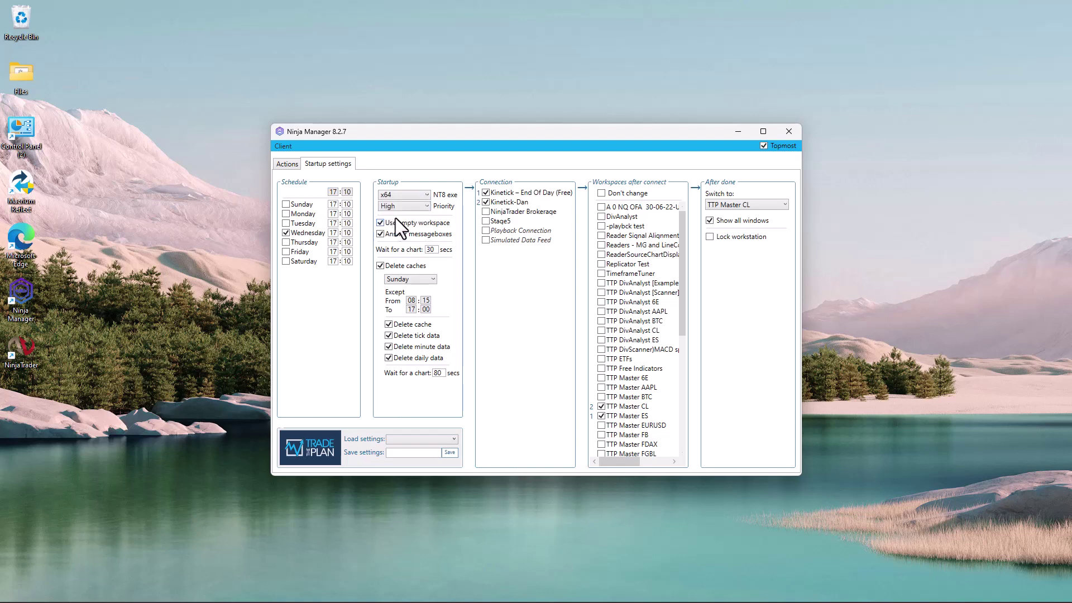
left_click(427, 195)
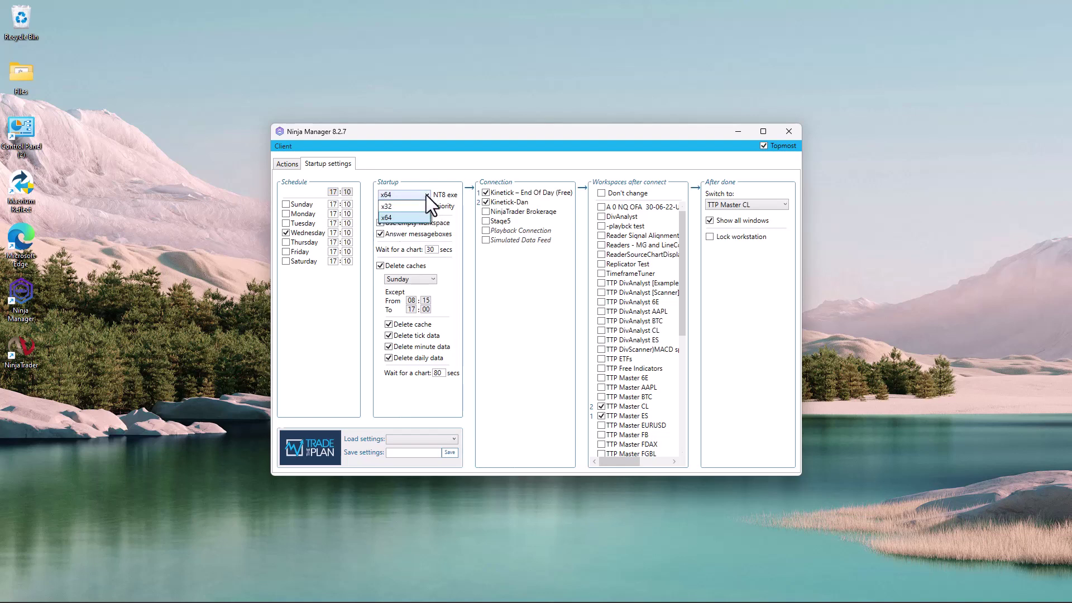
left_click(390, 206)
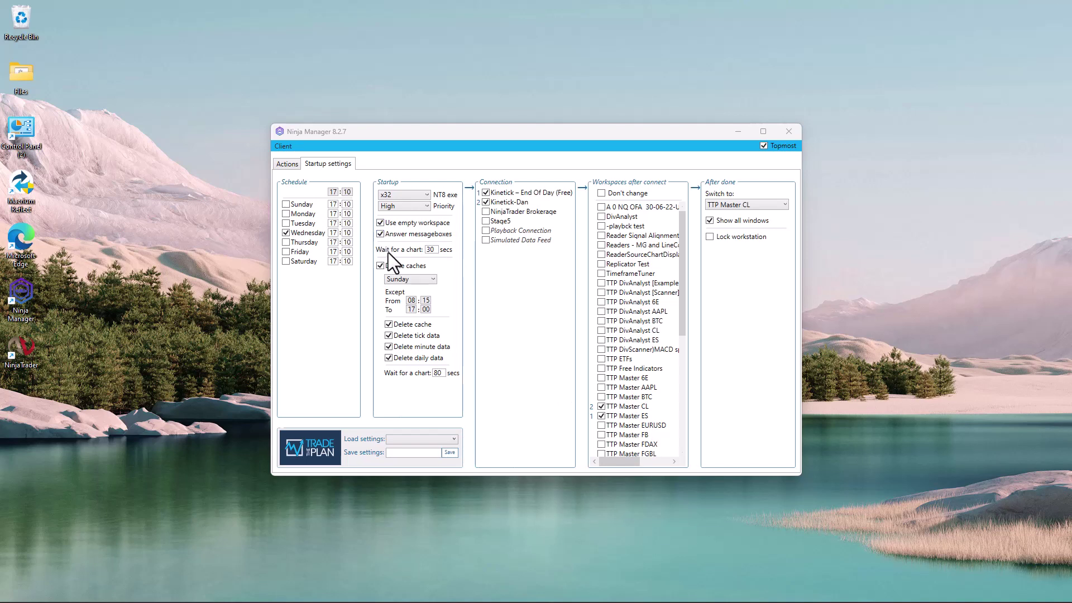
double_click(430, 249)
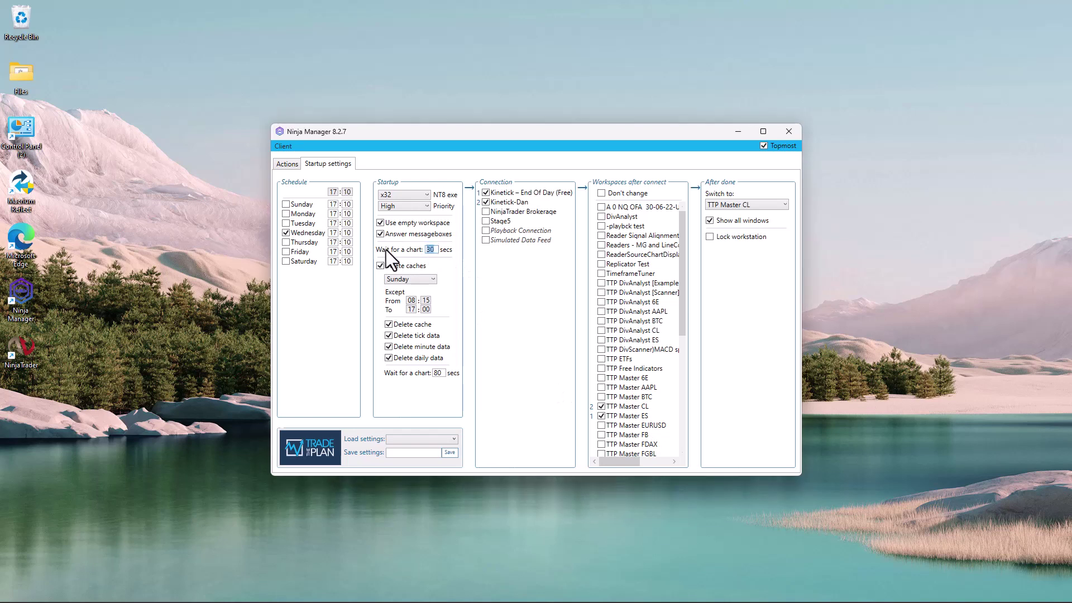
Step: Set the client to autostart when Windows starts and to start NinjaTrader every time the client starts
left_click(281, 144)
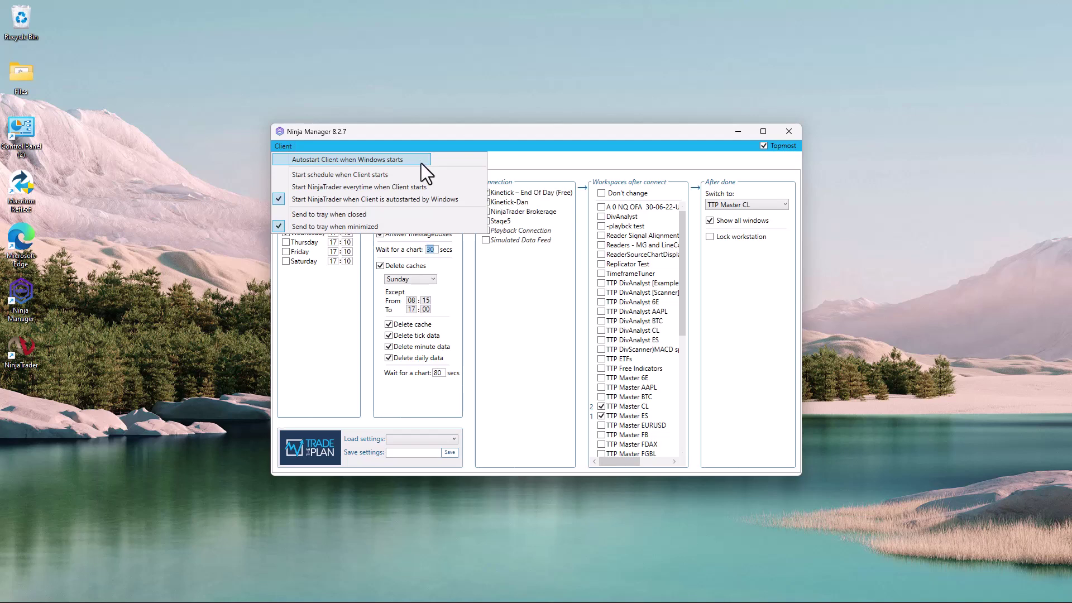
left_click(276, 160)
left_click(273, 185)
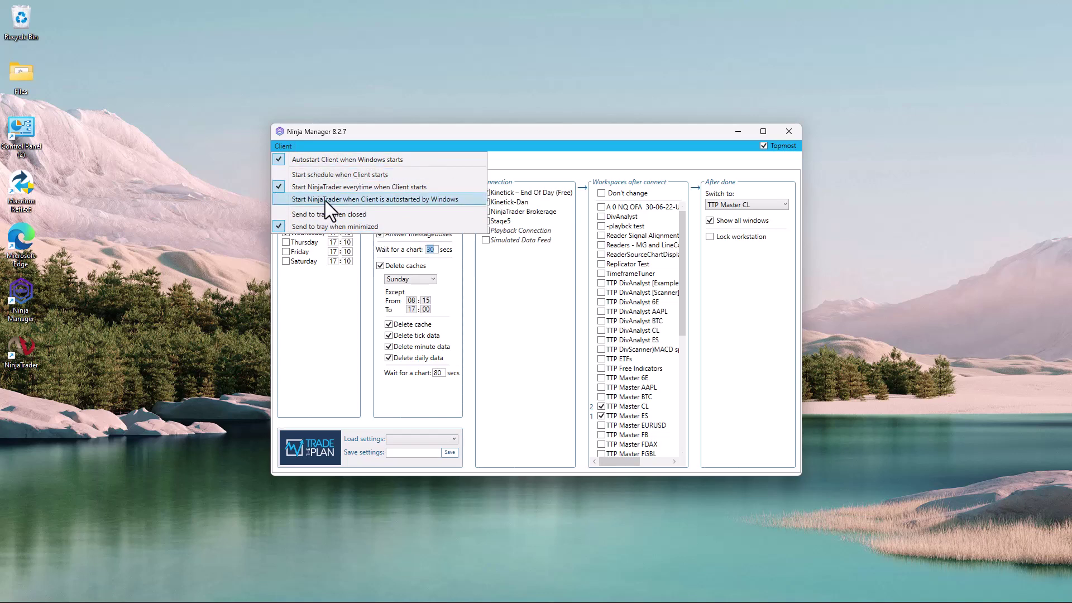
left_click(283, 148)
left_click(286, 149)
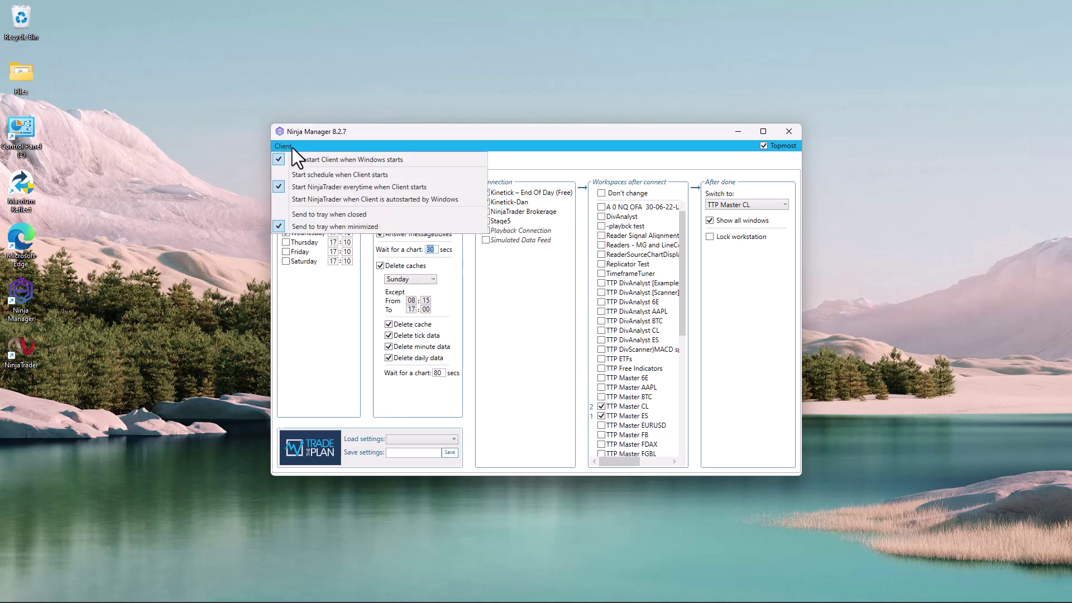
left_click(278, 146)
left_click(276, 145)
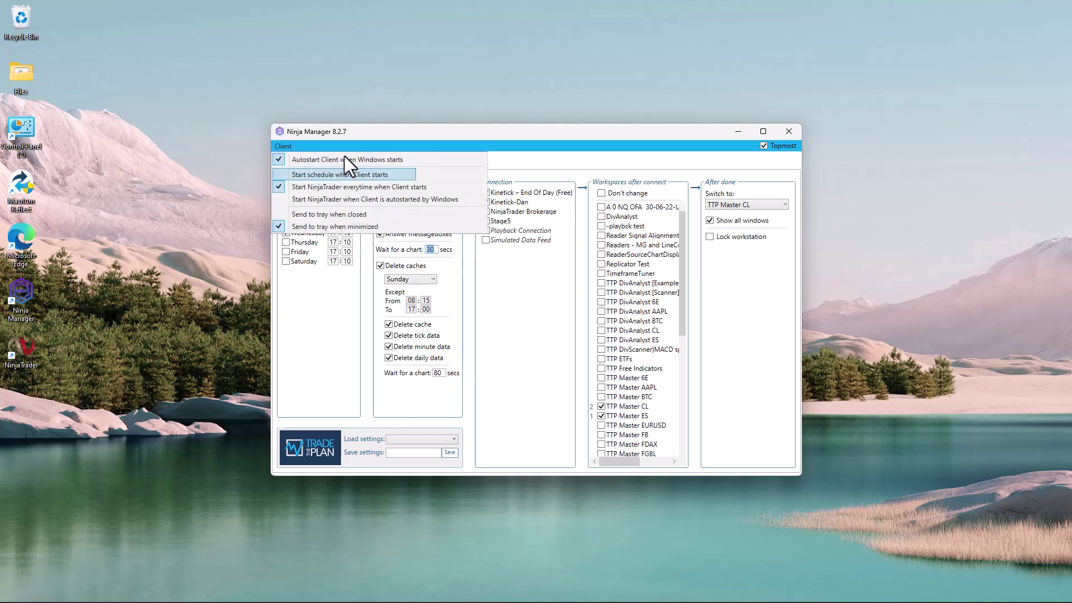
left_click(385, 135)
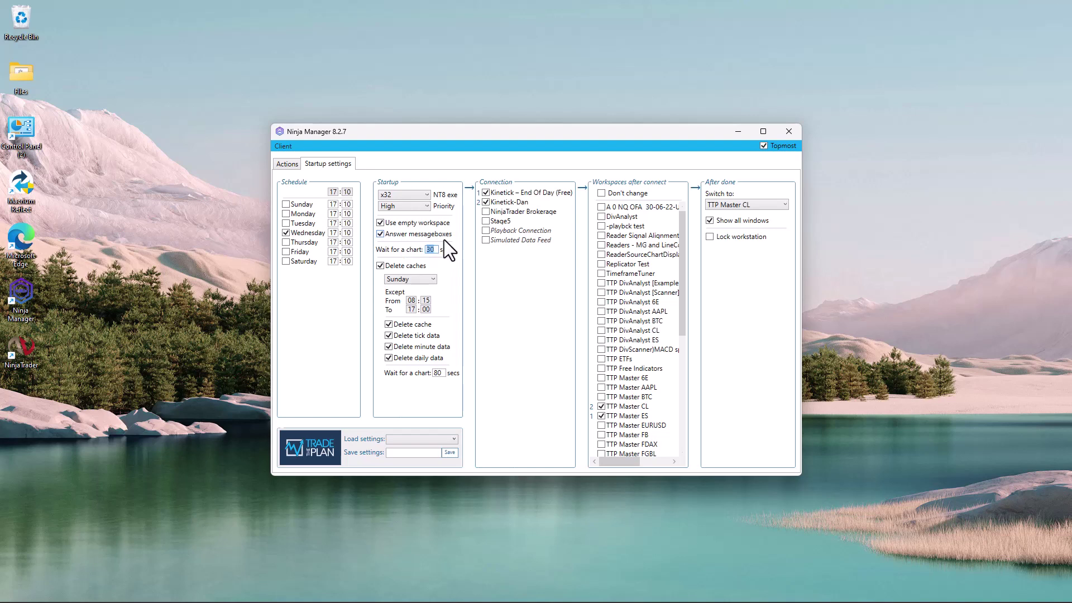
Step: Set the day for deleting caches at startup to Monday
left_click(286, 165)
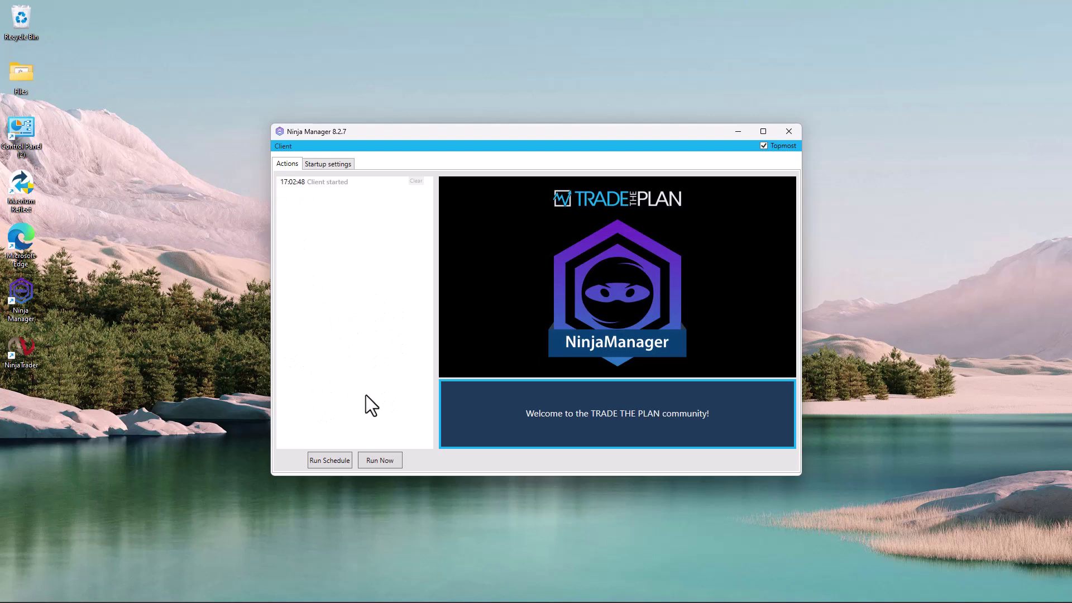
key("ctrl+Tab")
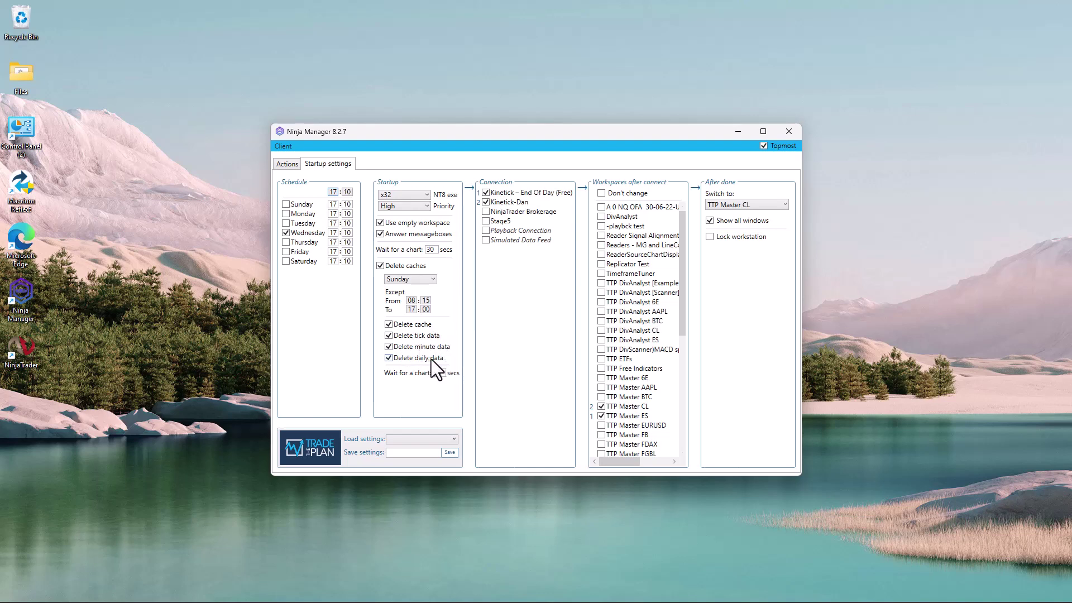
left_click(388, 358)
left_click(432, 280)
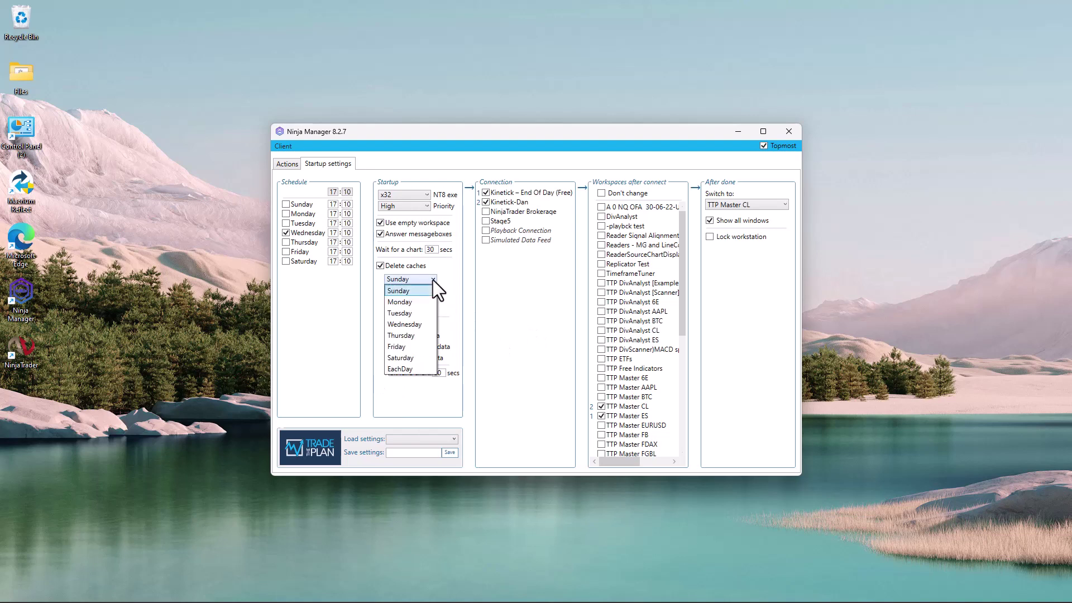
left_click(424, 301)
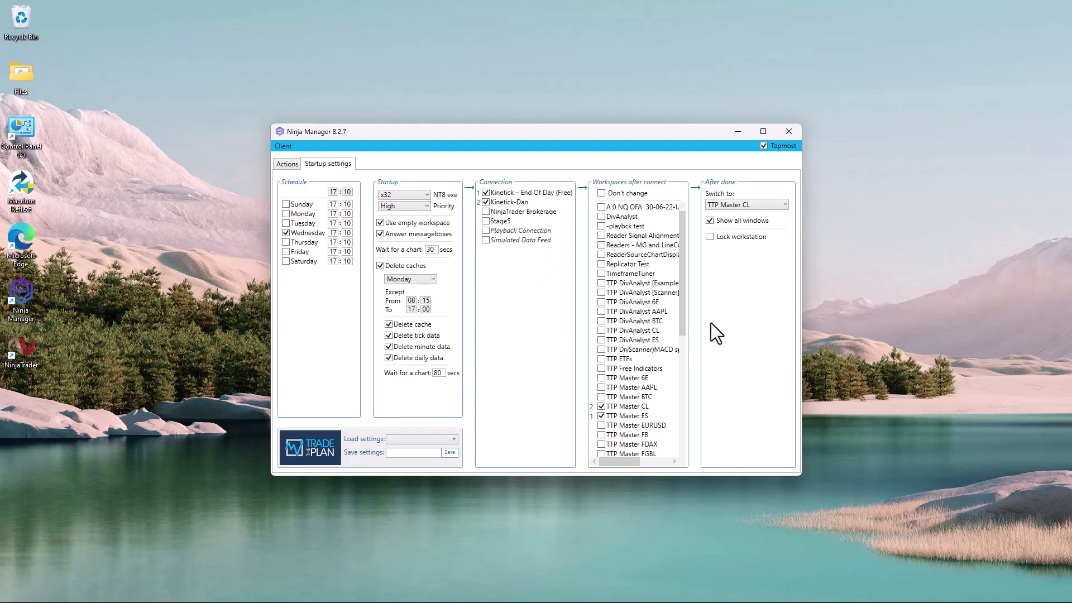
Step: Try the "Don't change" option for the workspaces after connect and switch it off again
left_click_drag(685, 247, 688, 294)
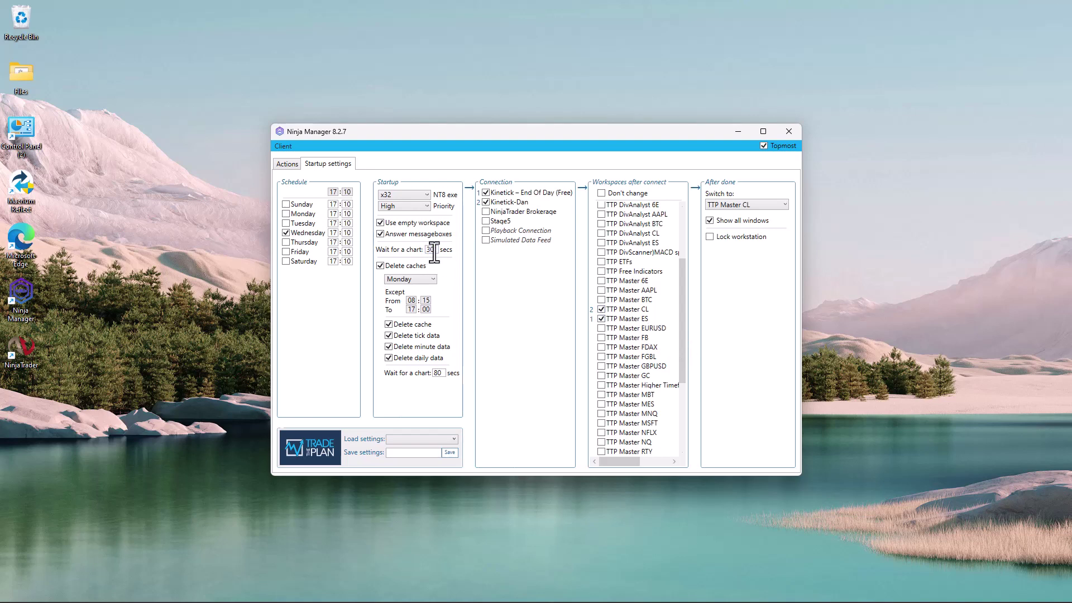
left_click_drag(438, 250, 403, 251)
left_click(601, 193)
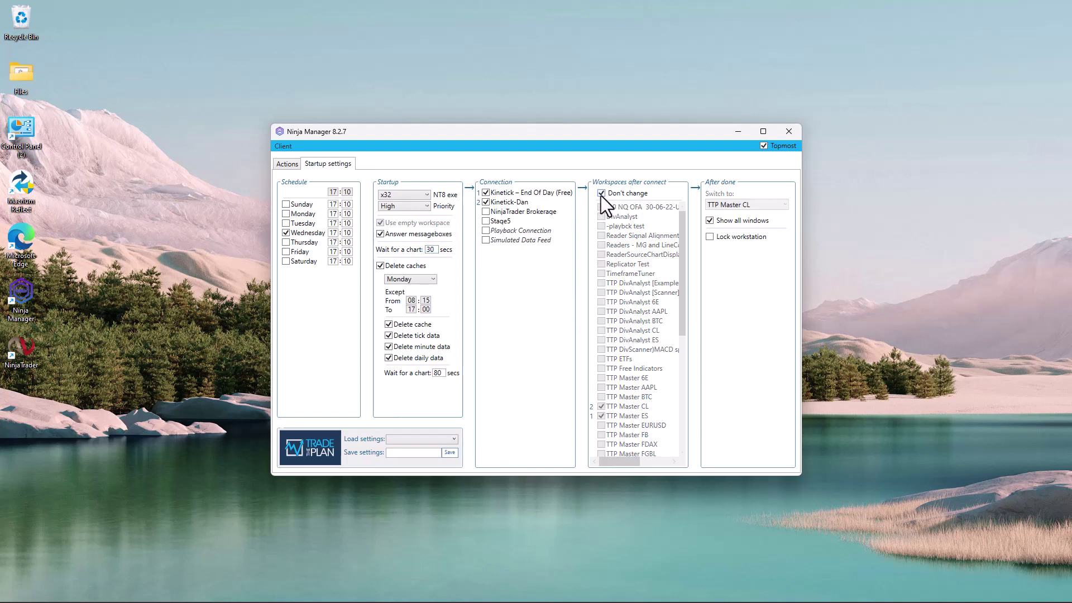
left_click(601, 193)
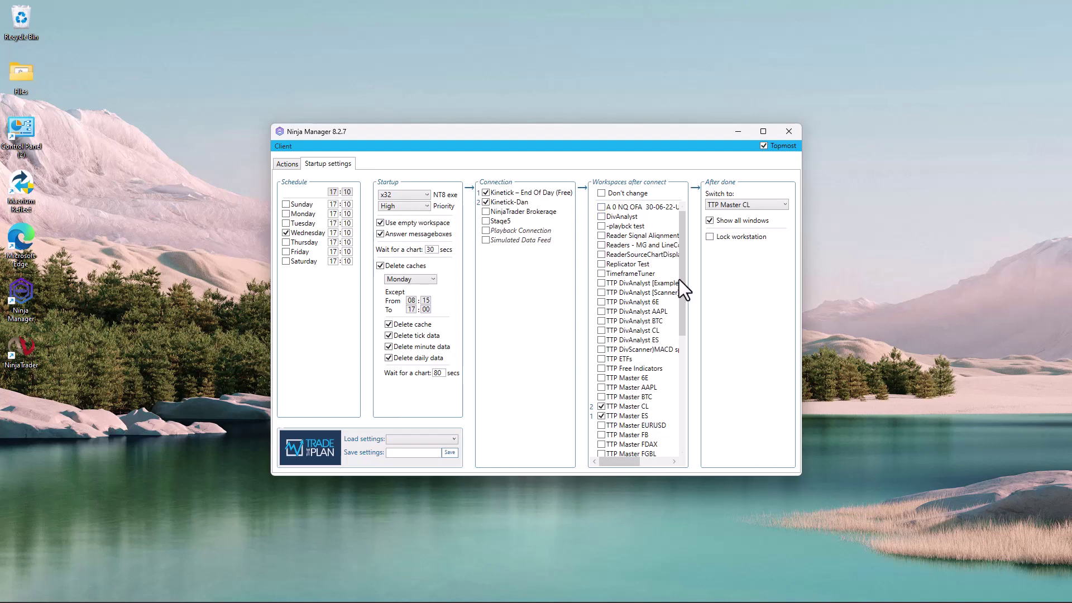
Step: Choose TTP Master ES as the workspace to switch to after startup is done
left_click_drag(678, 279, 688, 257)
left_click(785, 205)
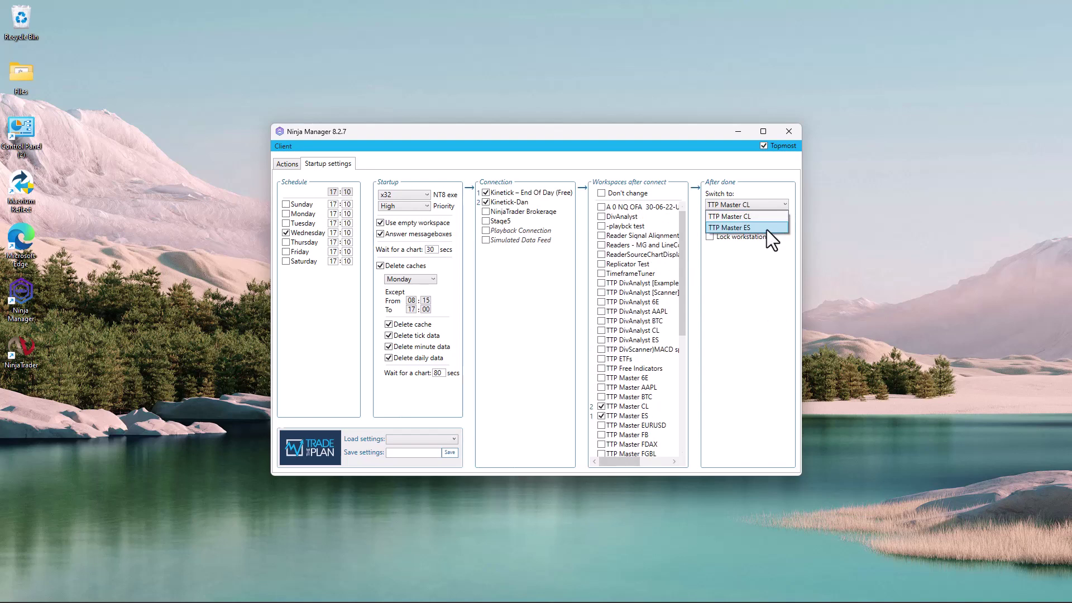
left_click(779, 225)
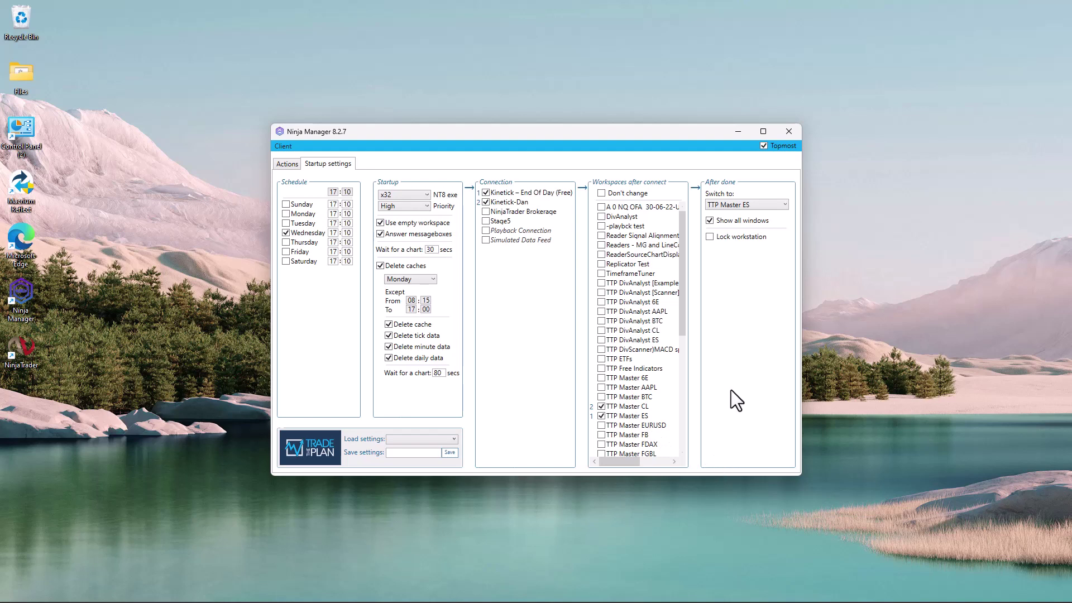
Step: Set the wait time for a chart under the Delete caches options to 90 seconds
double_click(427, 250)
left_click_drag(438, 250, 418, 250)
left_click(443, 373)
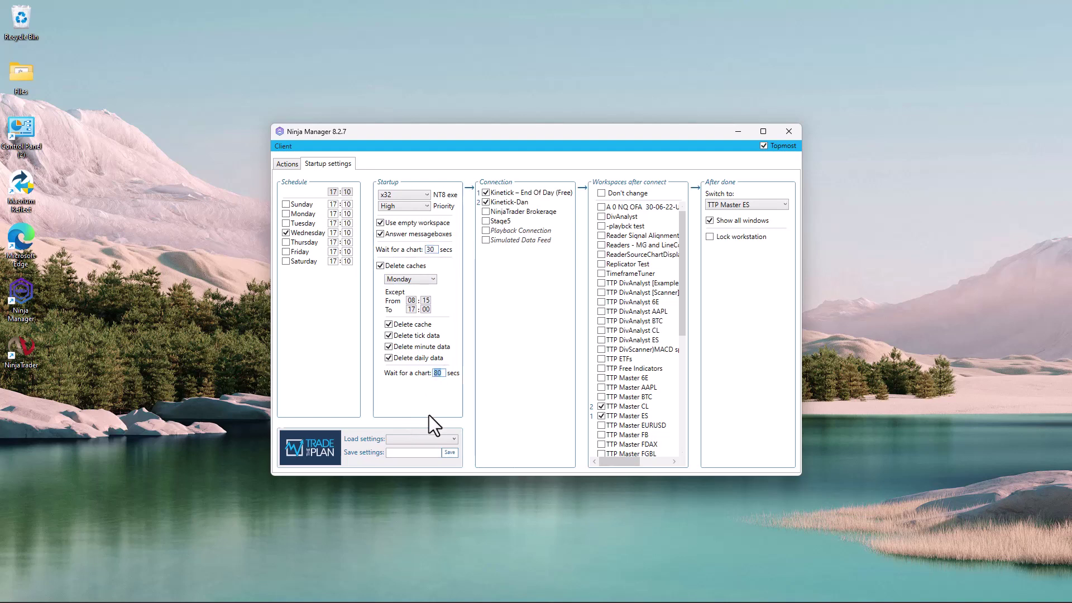
type("90")
left_click(426, 195)
Step: Run the configured NinjaTrader startup process immediately from the actions page
left_click(286, 164)
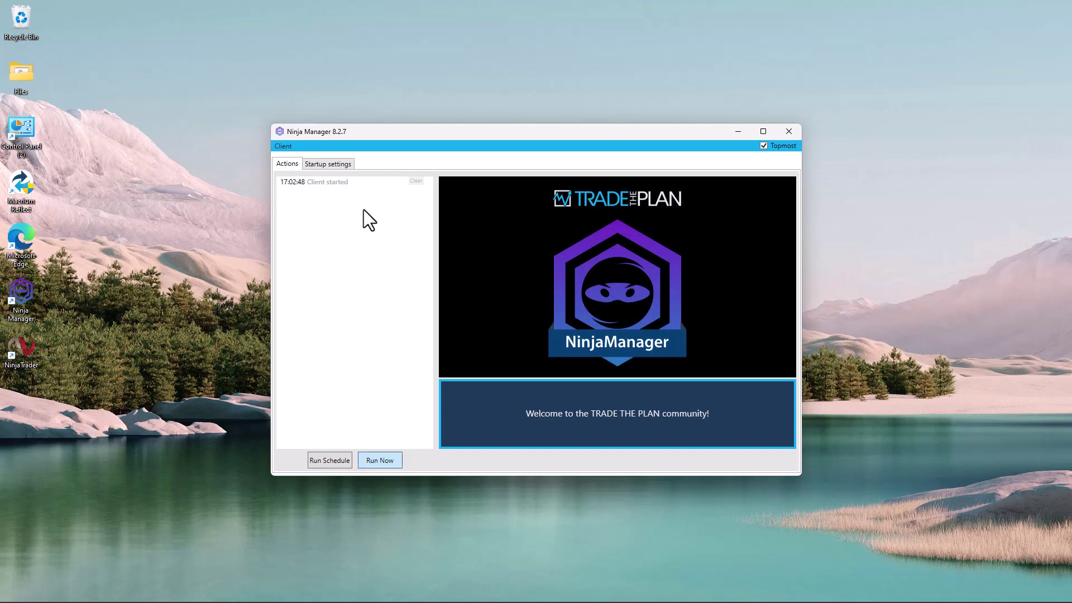
key("Return")
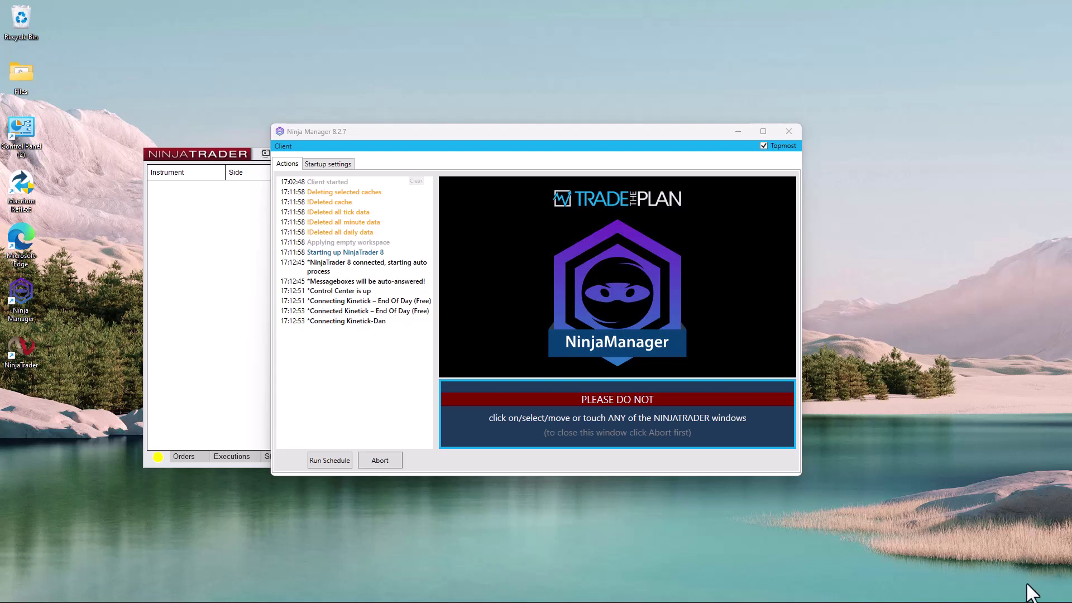
mouse_move(1030, 601)
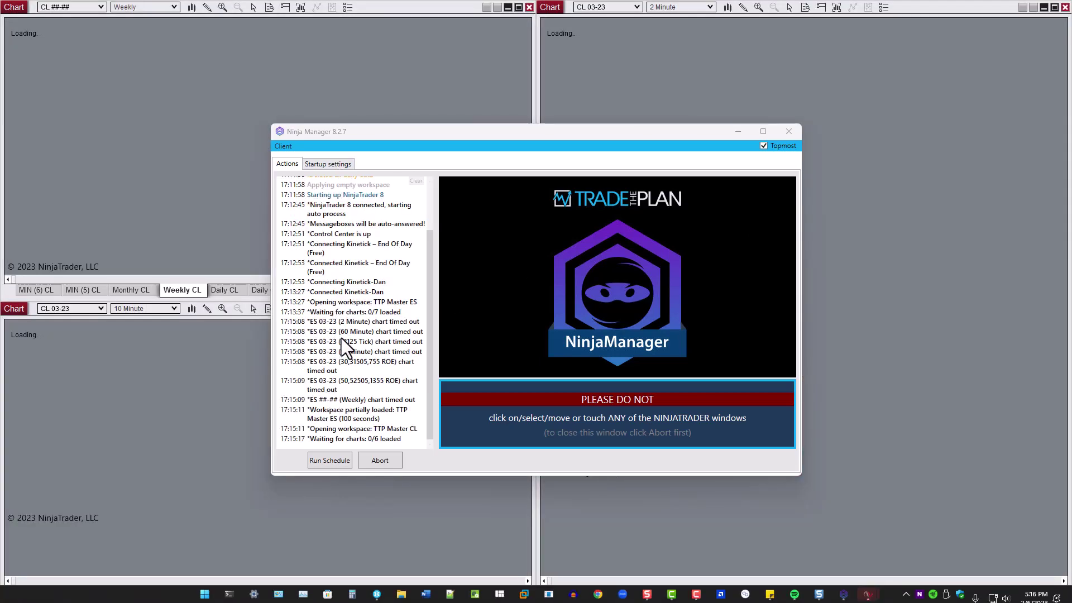
Step: Review the startup settings and the actions log, and close Ninja Manager once NinjaTrader is loaded
left_click(327, 163)
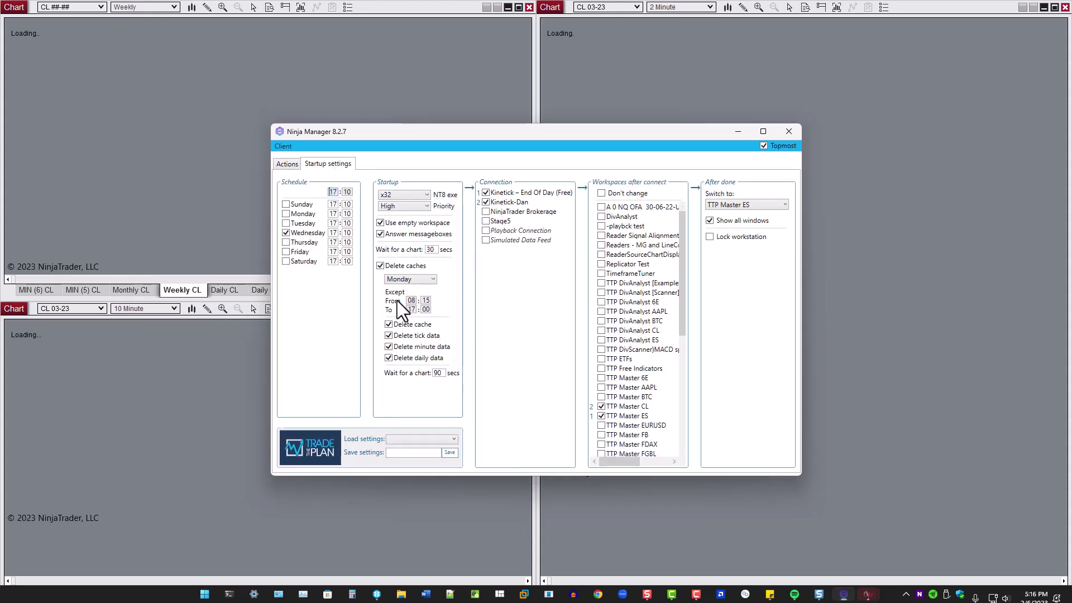
left_click(283, 162)
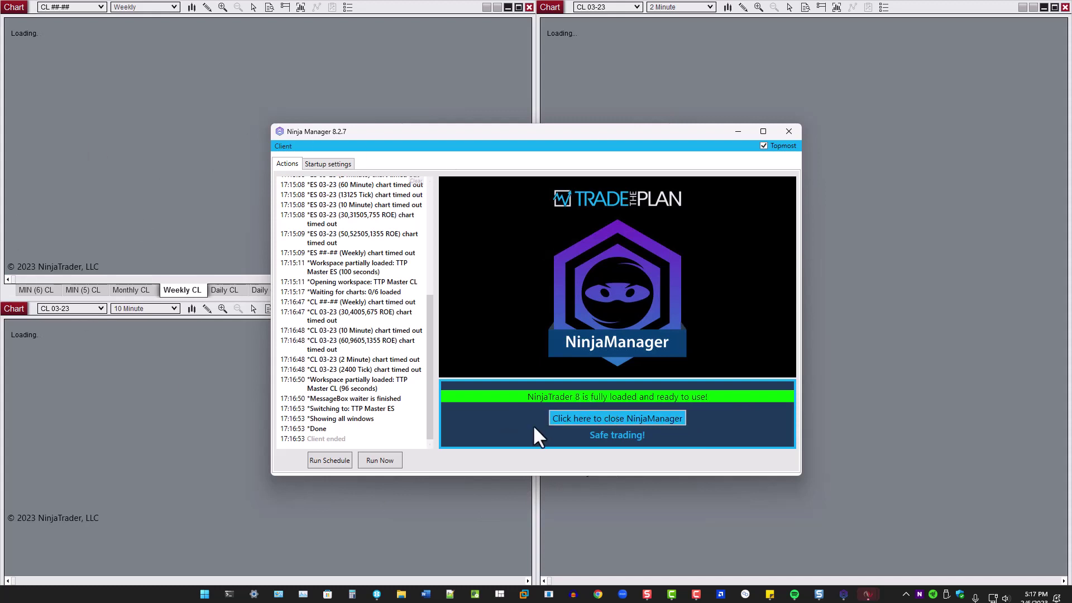
left_click(327, 164)
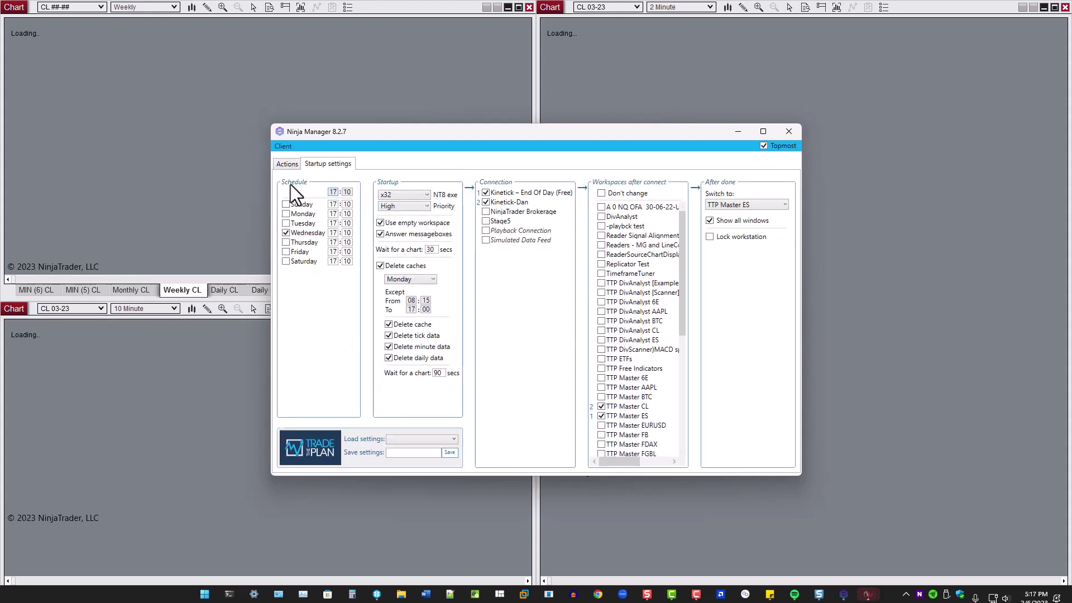
left_click(427, 196)
left_click(426, 195)
left_click(282, 164)
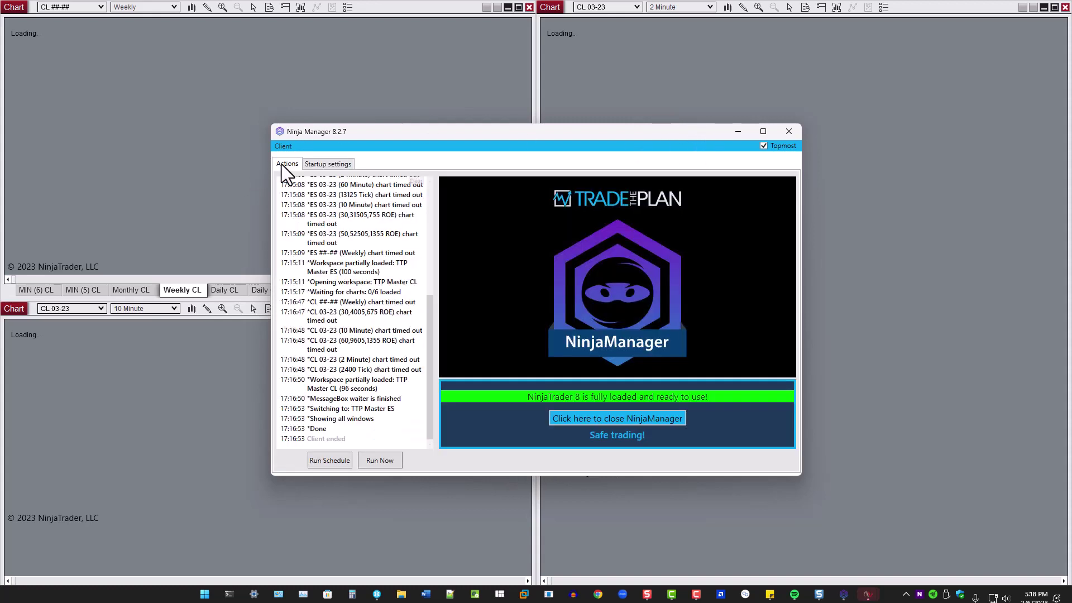
left_click(612, 418)
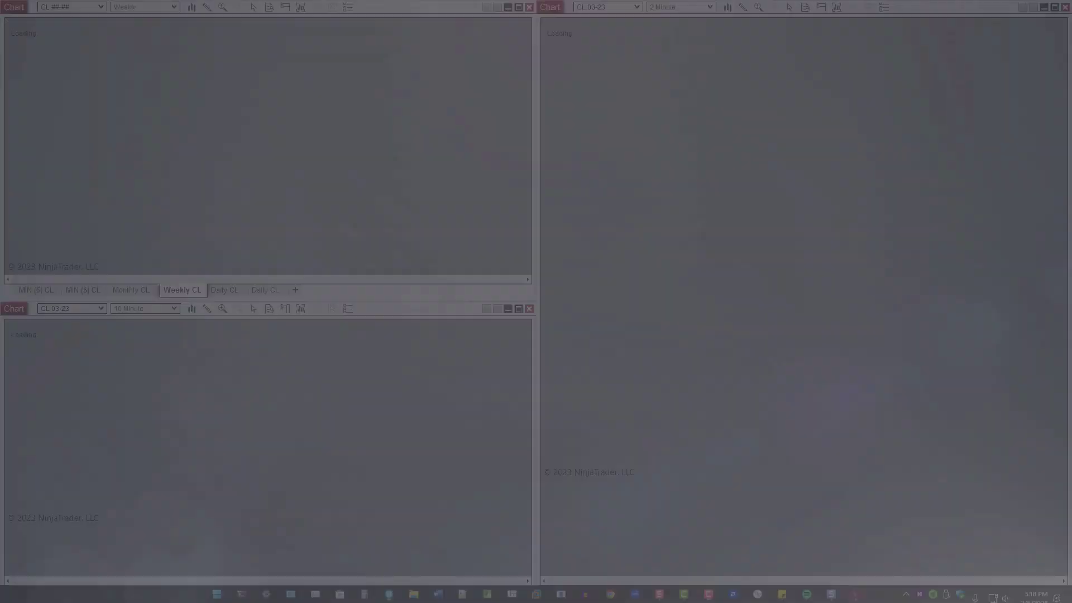